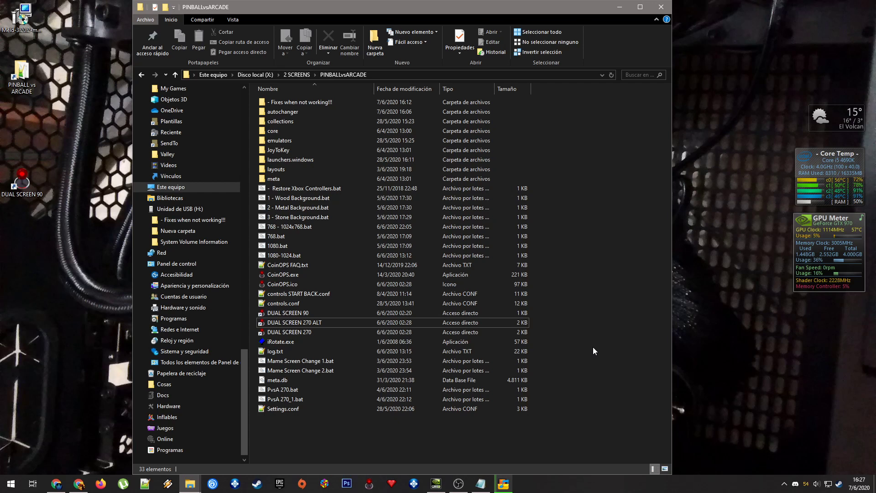
Step: Point out the 768, 1080 and 1080-1024 resolution scripts, then run 1080.bat
left_click(319, 226)
left_click(334, 246)
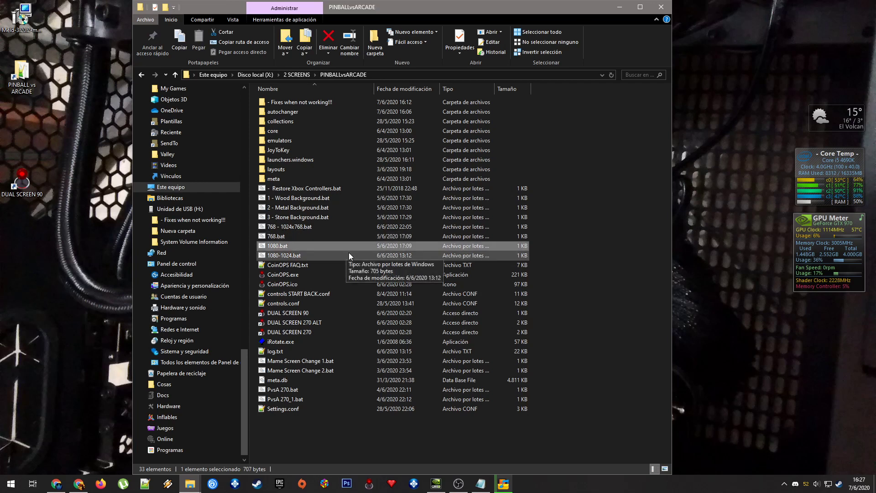
left_click(349, 254)
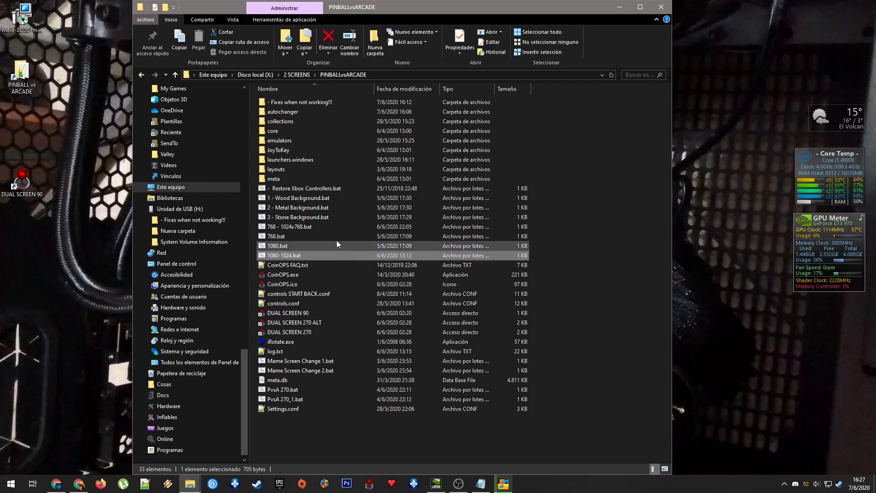
left_click(310, 228)
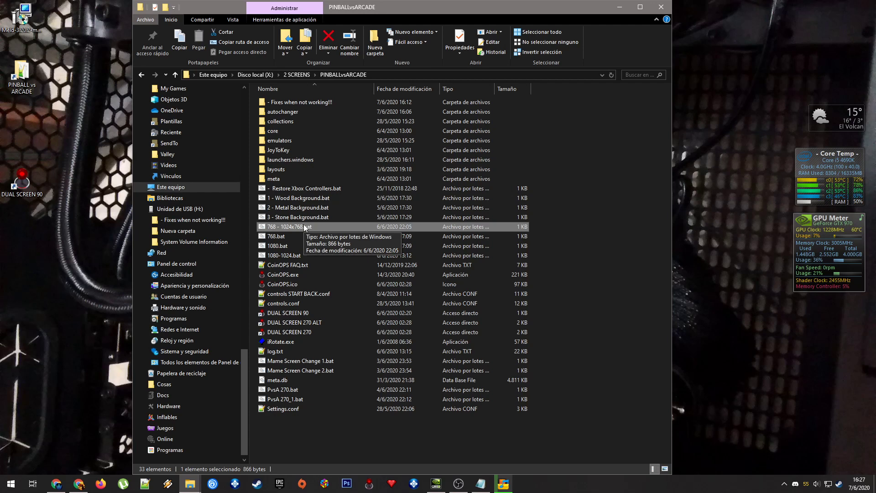
left_click(281, 237)
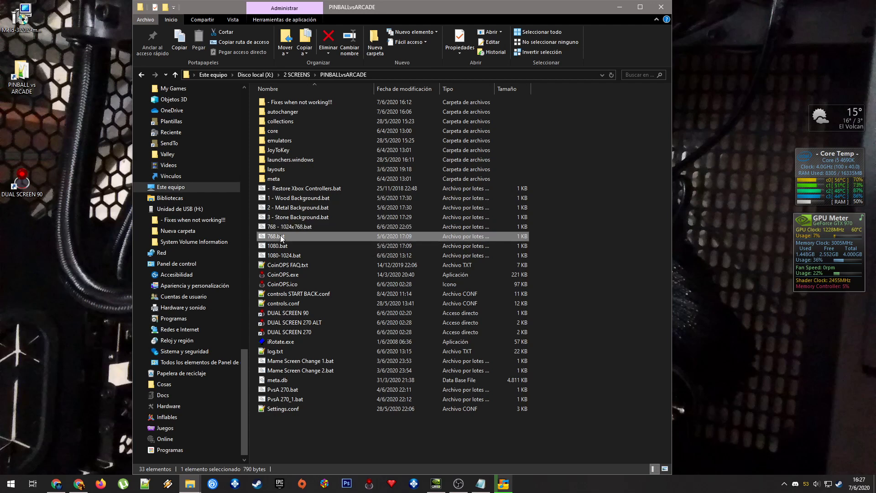
left_click(300, 258)
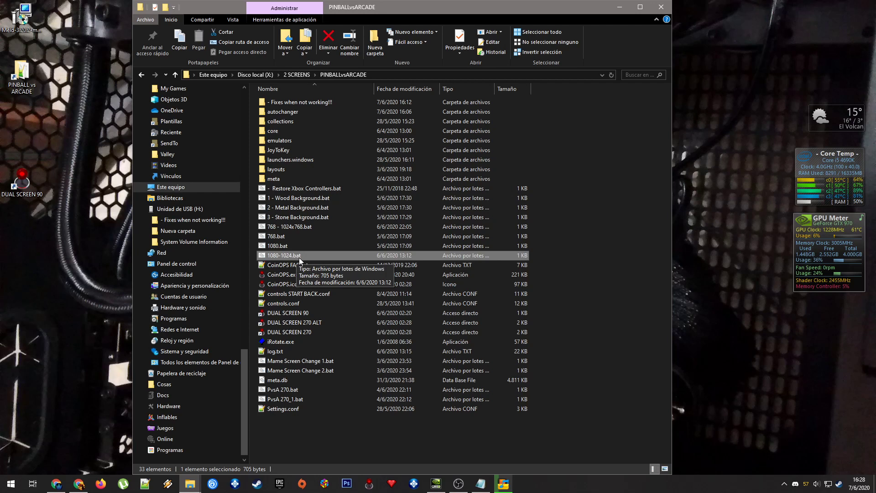
left_click(280, 239)
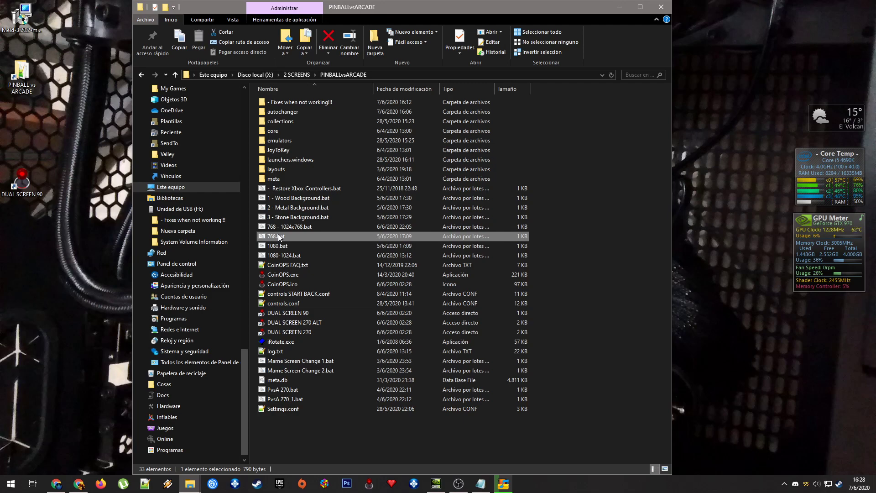
double_click(278, 246)
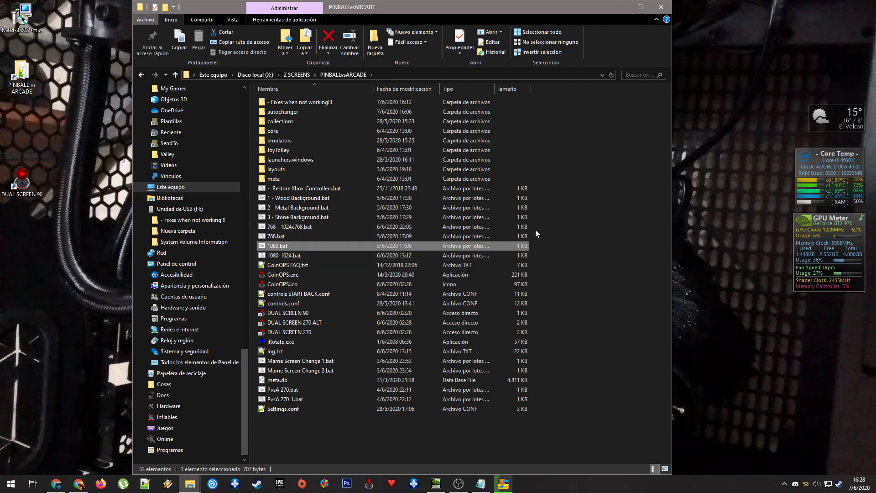
left_click_drag(542, 229, 481, 255)
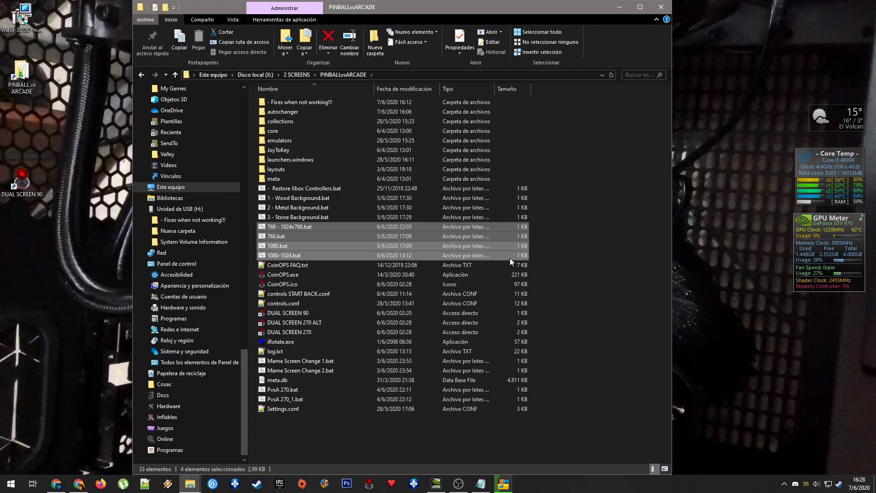
left_click(327, 199)
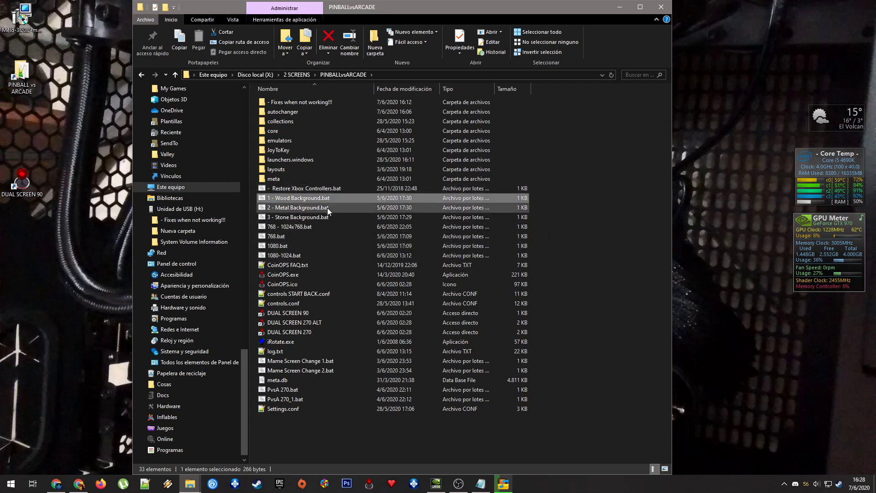
left_click(335, 215)
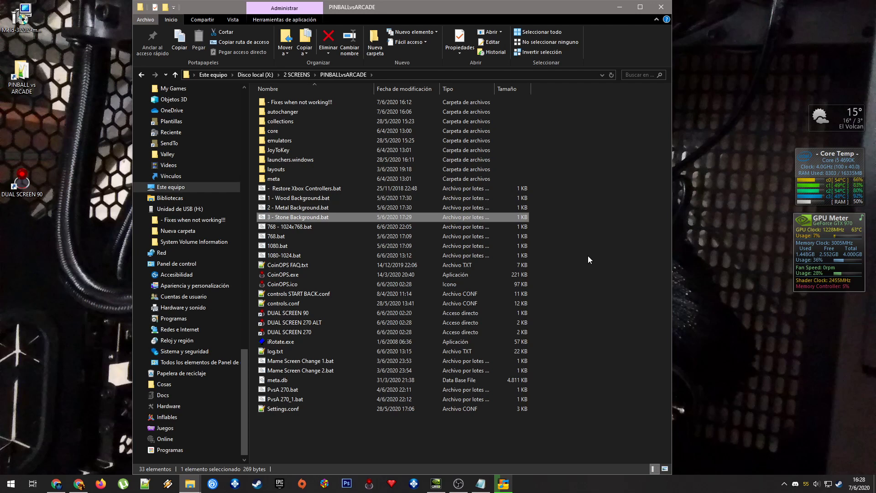
left_click(343, 199)
left_click(311, 208)
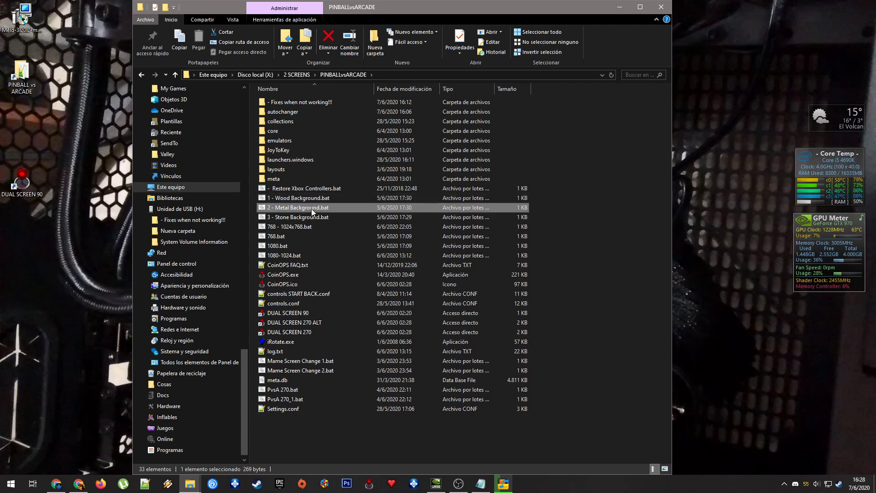
left_click(345, 217)
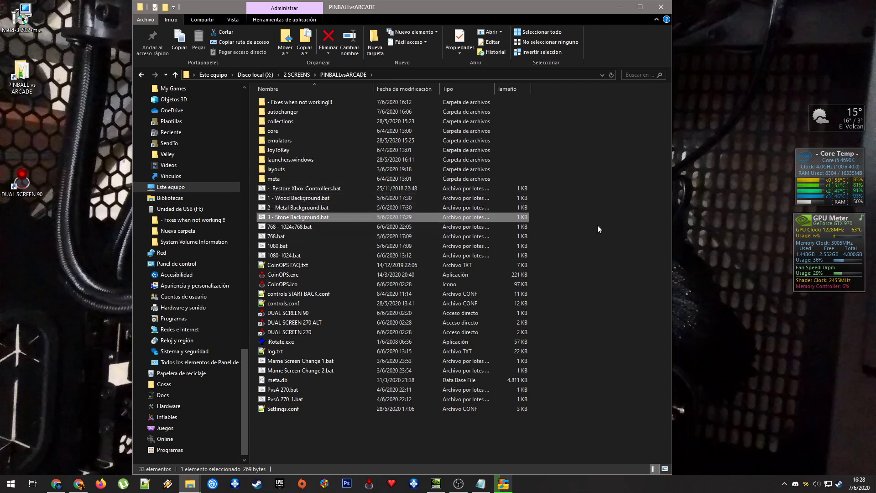
left_click(598, 325)
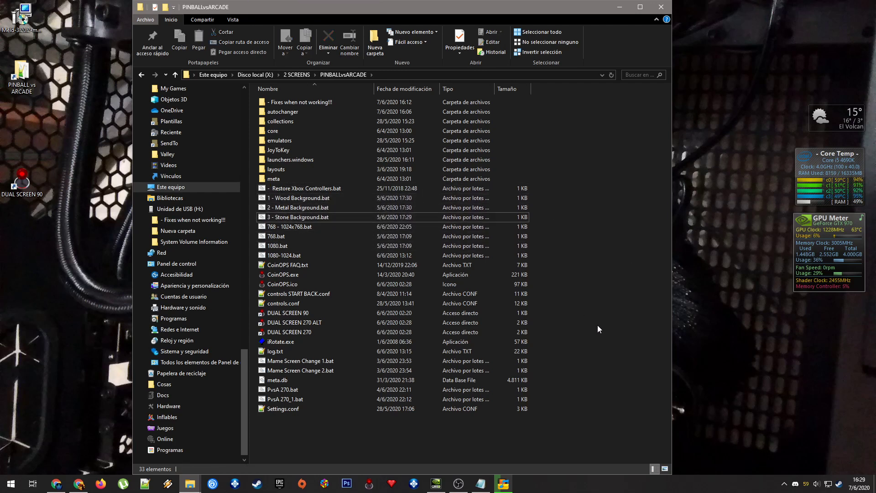
left_click(333, 366)
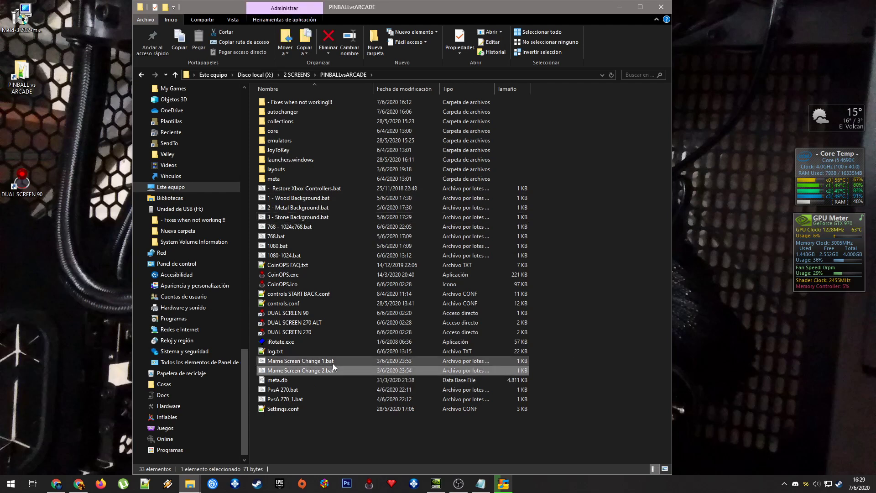
left_click(333, 362)
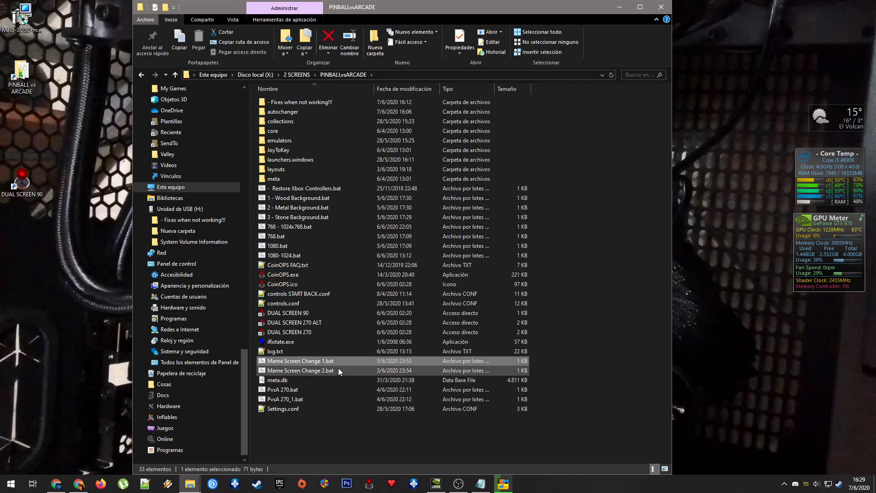
left_click(338, 369)
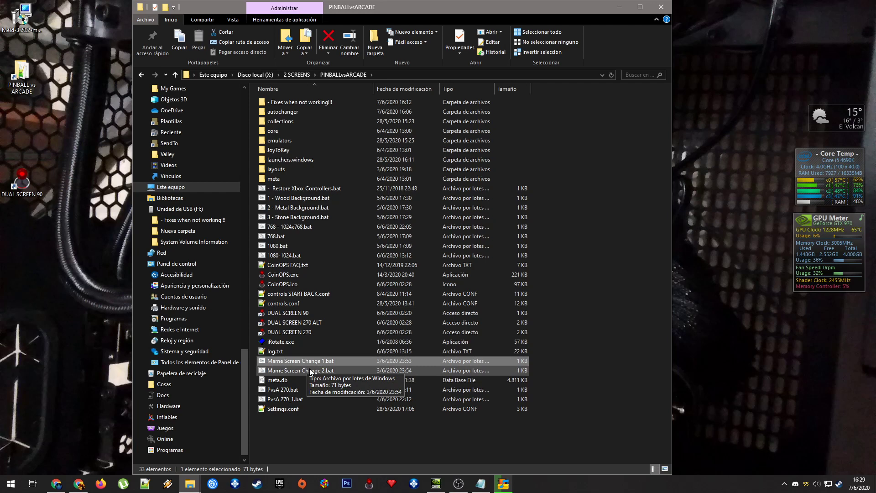
left_click(303, 324)
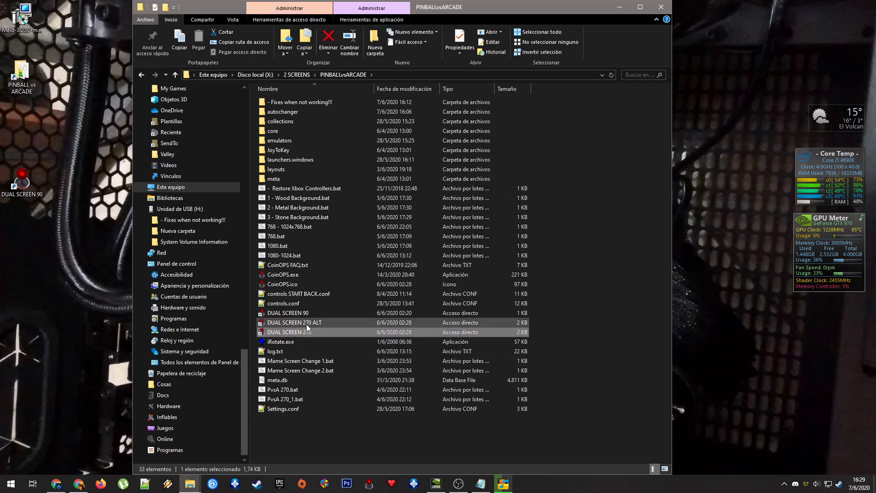
left_click(310, 333)
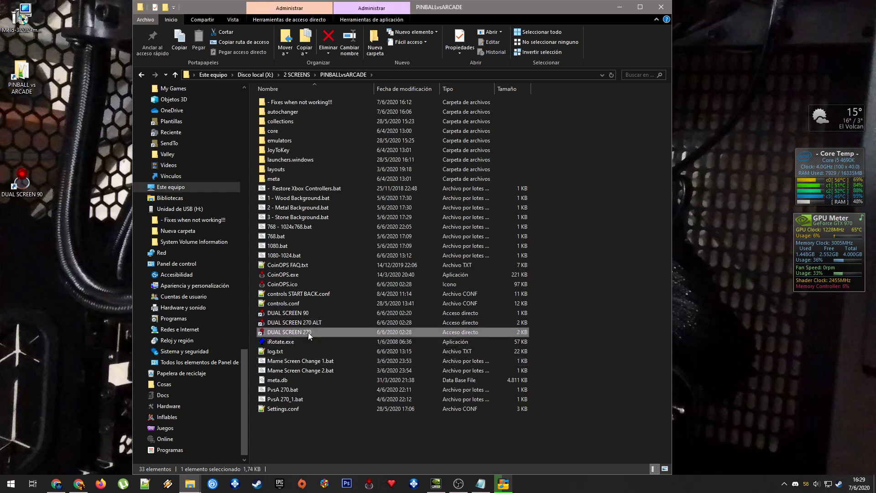
left_click(297, 324)
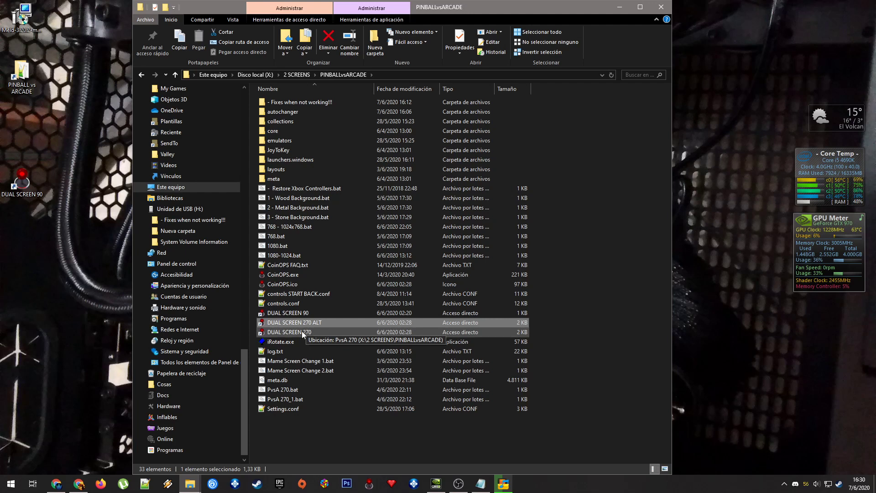
left_click(302, 330)
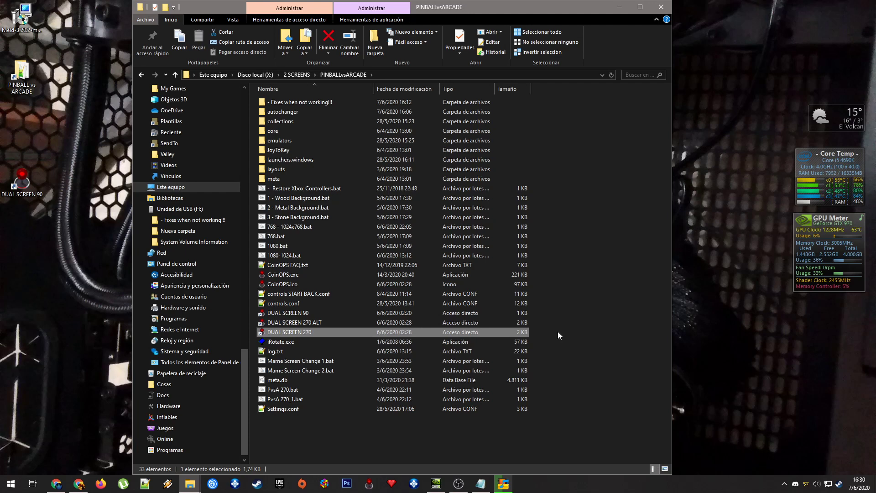
left_click(326, 312)
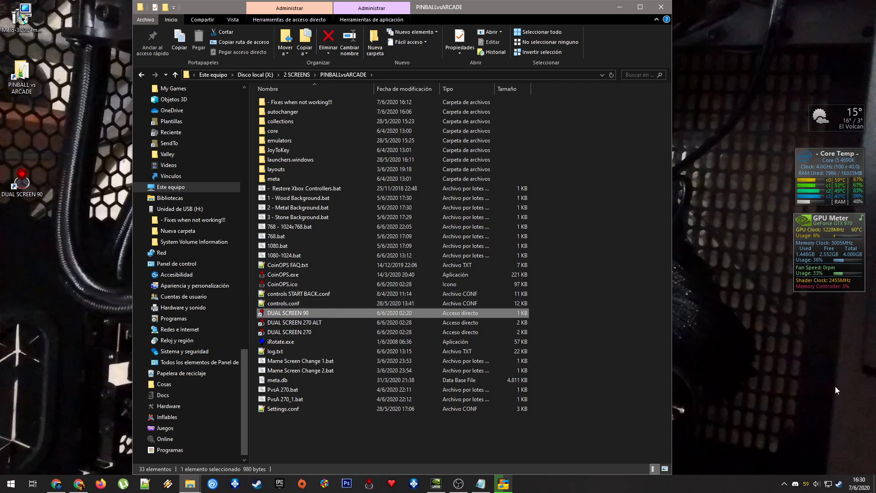
left_click(600, 430)
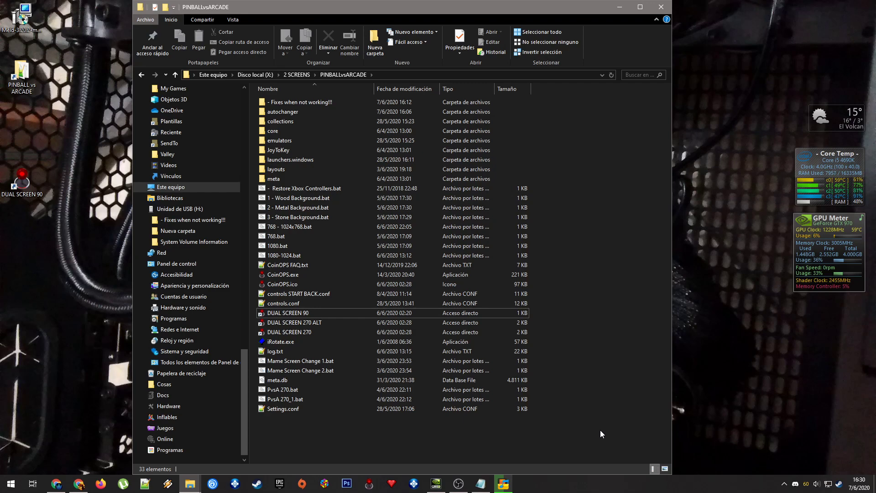
Step: Open Windows Security from the tray and go to the virus protection settings
left_click(783, 483)
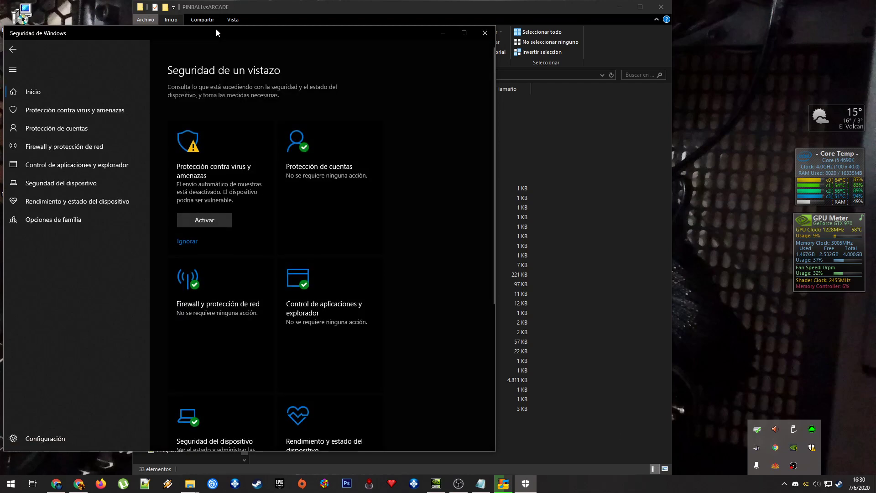
left_click_drag(216, 8, 540, 35)
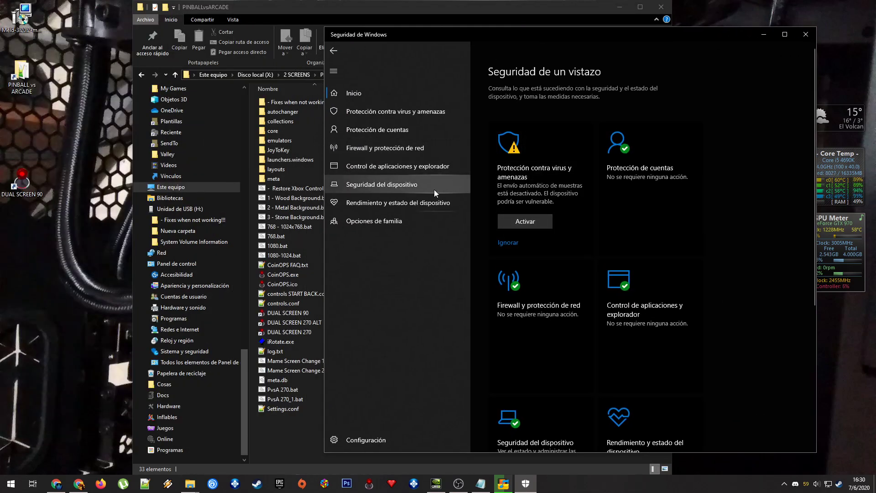
left_click(425, 113)
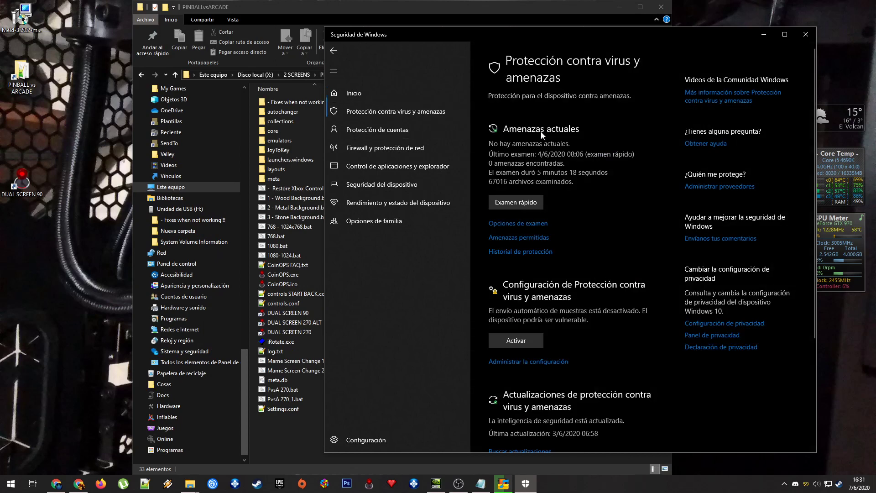
scroll(583, 290, "down", 3)
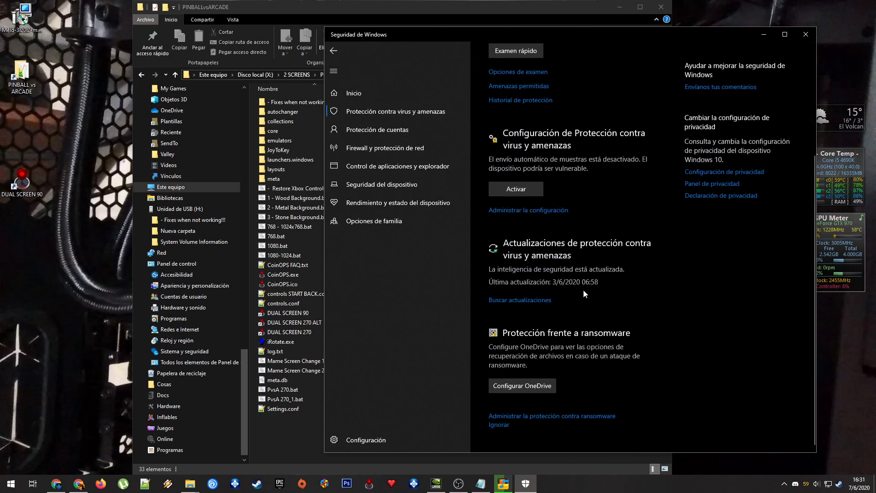
left_click(554, 214)
Step: Open the Defender exclusions list and start adding a folder exclusion
scroll(603, 200, "down", 8)
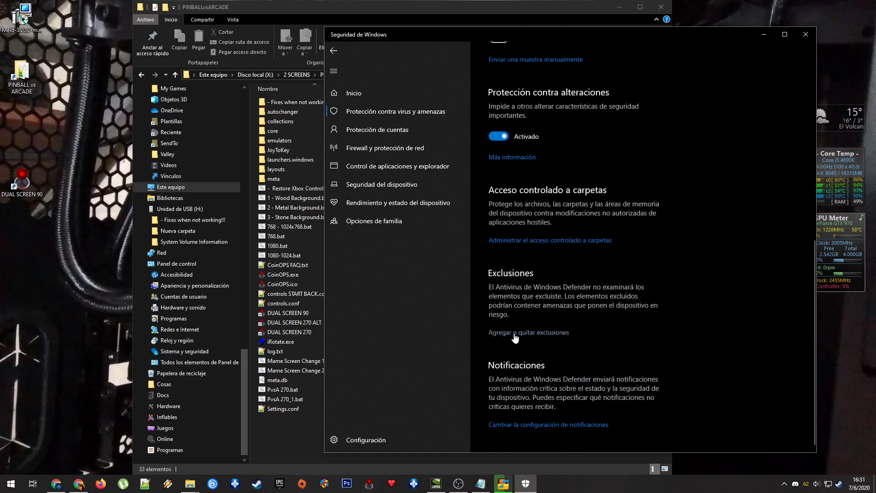
scroll(515, 338, "up", 5)
scroll(515, 337, "down", 5)
left_click(540, 321)
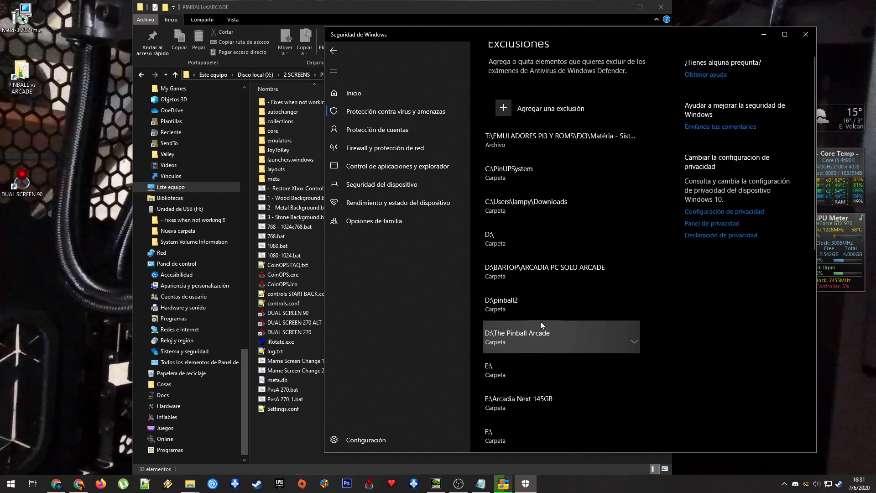
left_click(519, 110)
left_click(545, 143)
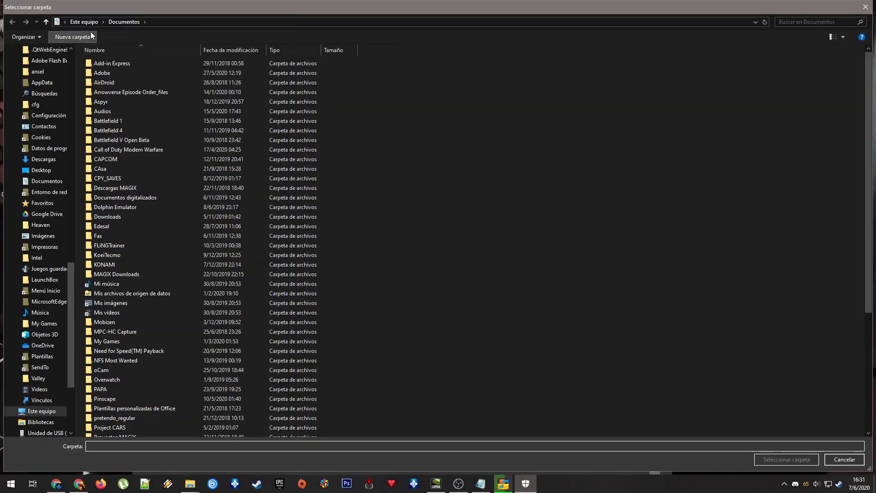
Step: Browse the folder picker to X:\2 SCREENS\PINBALLvsARCADE
left_click(83, 22)
double_click(366, 161)
double_click(168, 71)
double_click(149, 63)
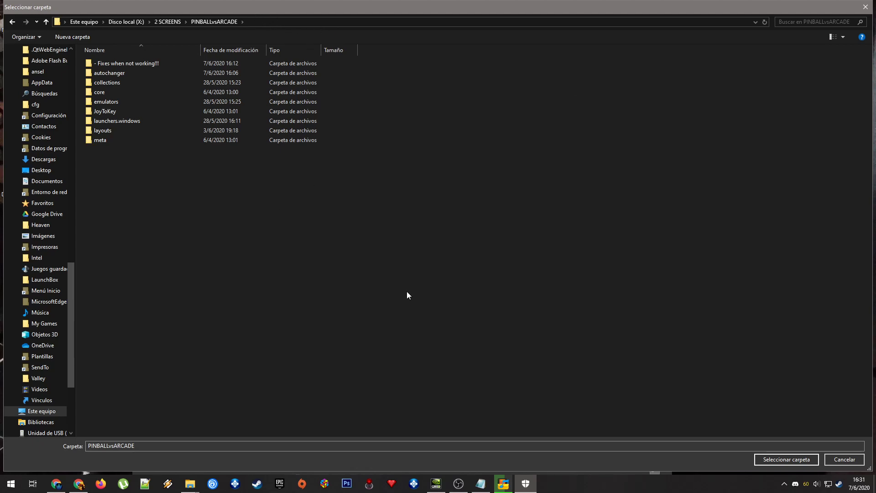
Step: Confirm PINBALLvsARCADE as the excluded folder and close Windows Security
left_click(774, 458)
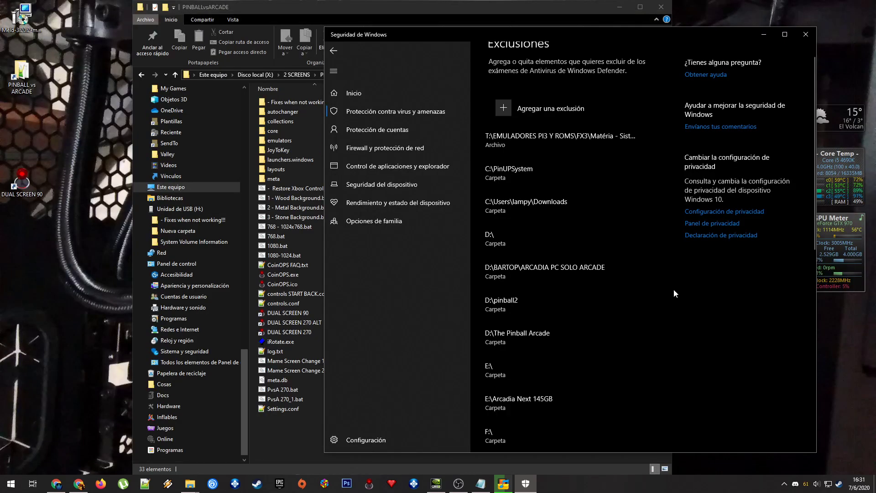
left_click(338, 48)
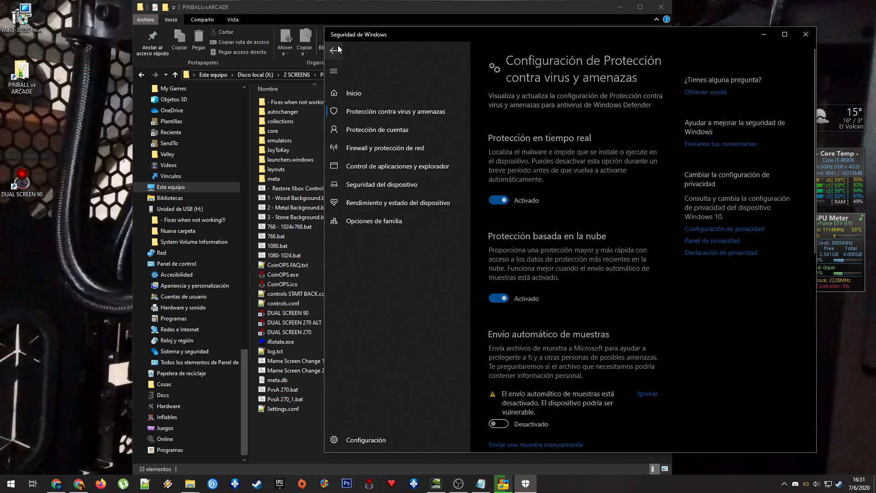
left_click(802, 34)
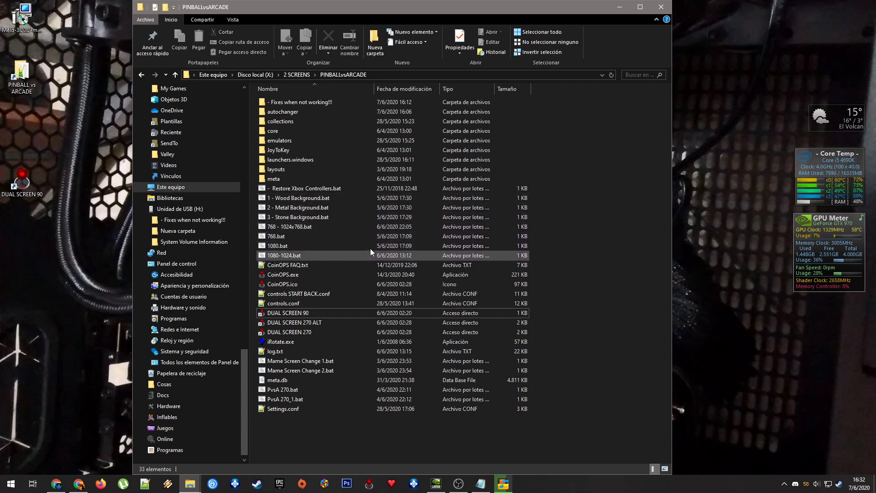
right_click(286, 255)
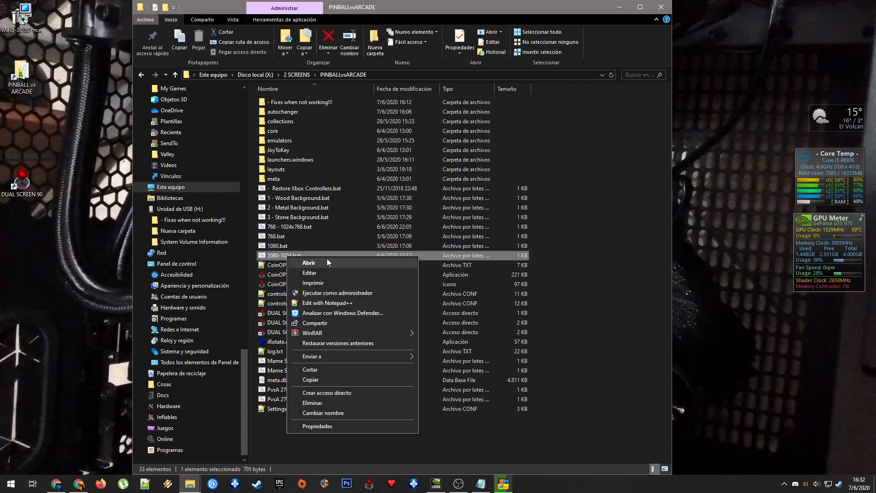
left_click(349, 272)
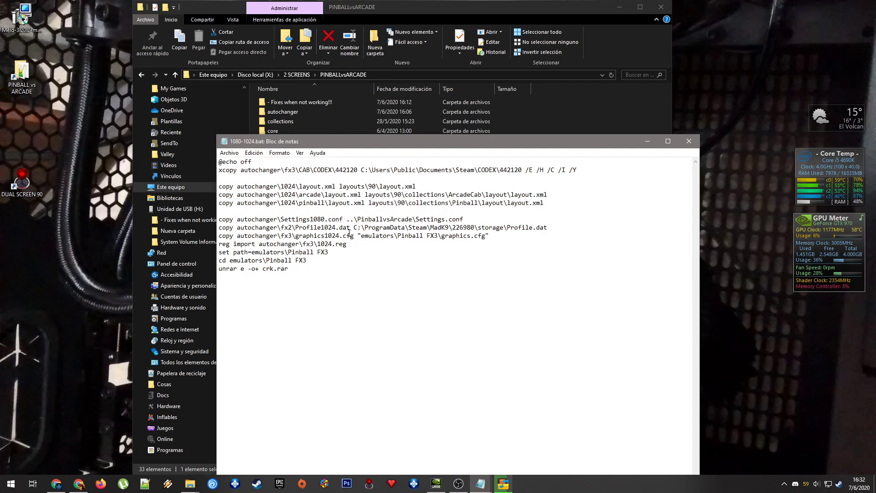
left_click_drag(219, 227, 635, 225)
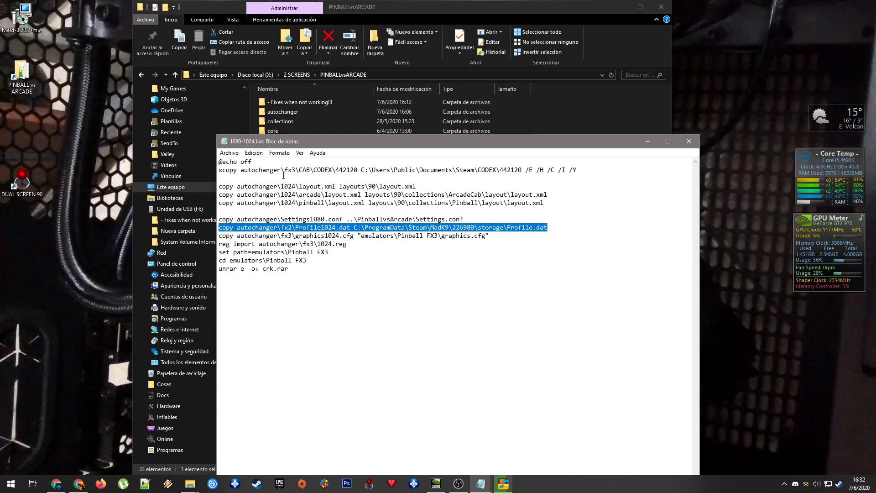
left_click_drag(220, 170, 417, 187)
left_click(558, 160)
triple_click(557, 170)
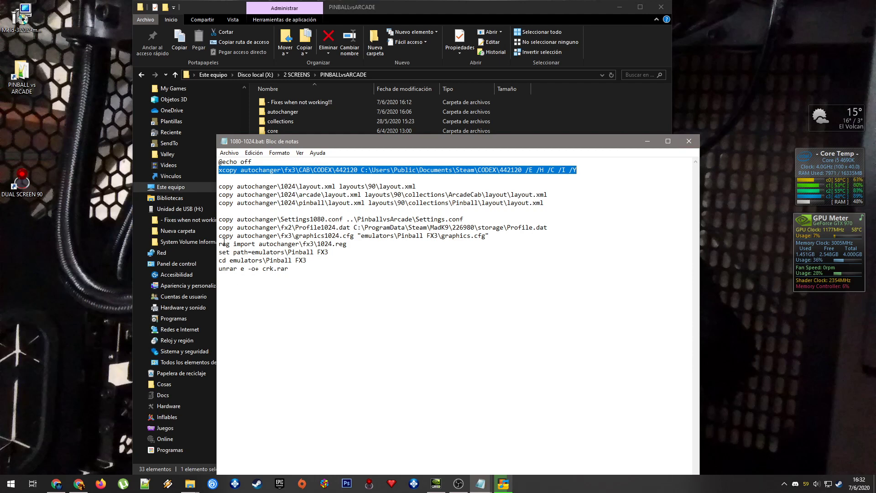
left_click_drag(217, 244, 354, 247)
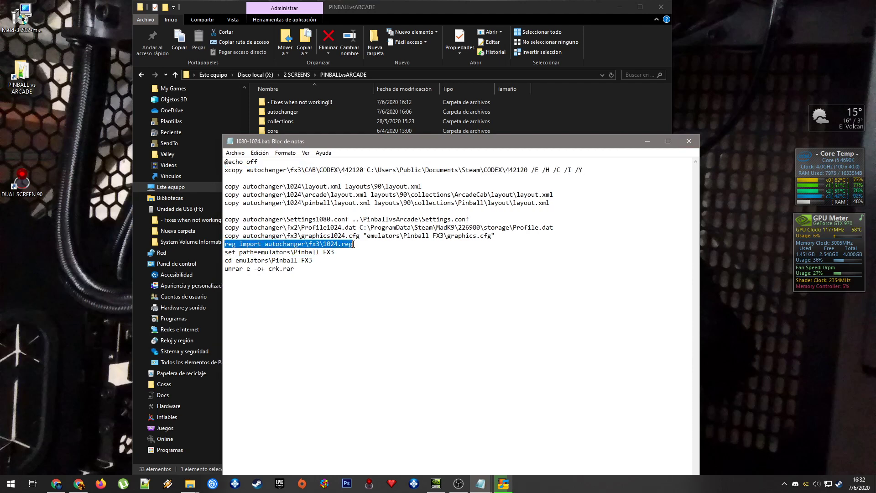
left_click(694, 142)
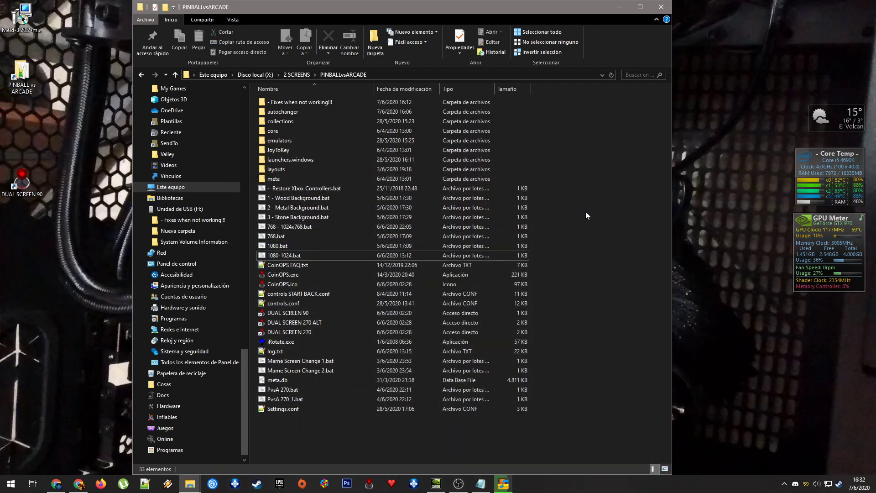